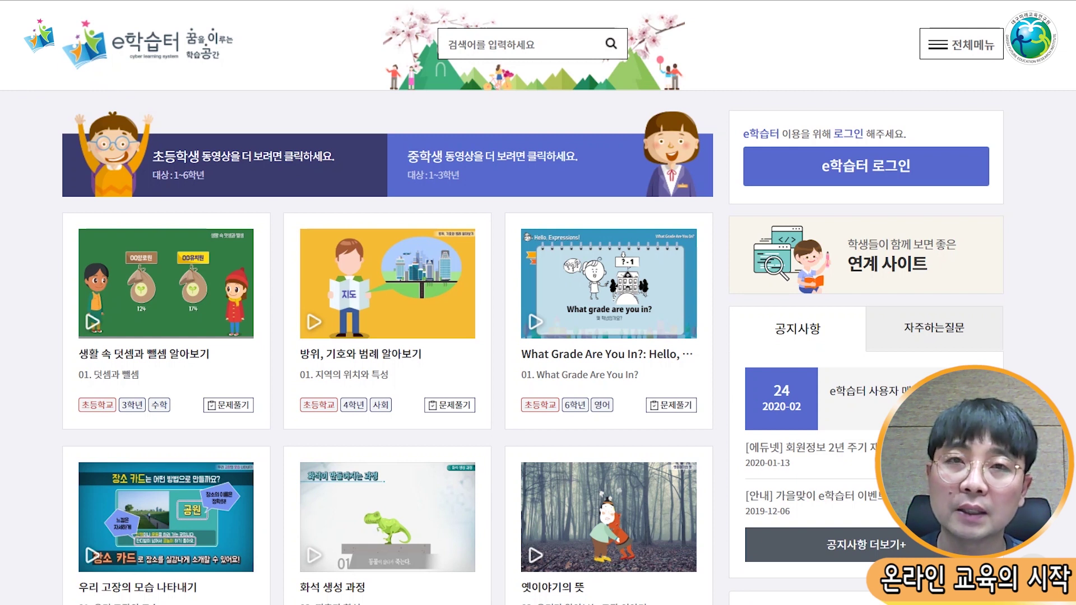
# Step: Log in through EDUNET T-CLEAR with the student's account ID and password
pyautogui.click(878, 167)
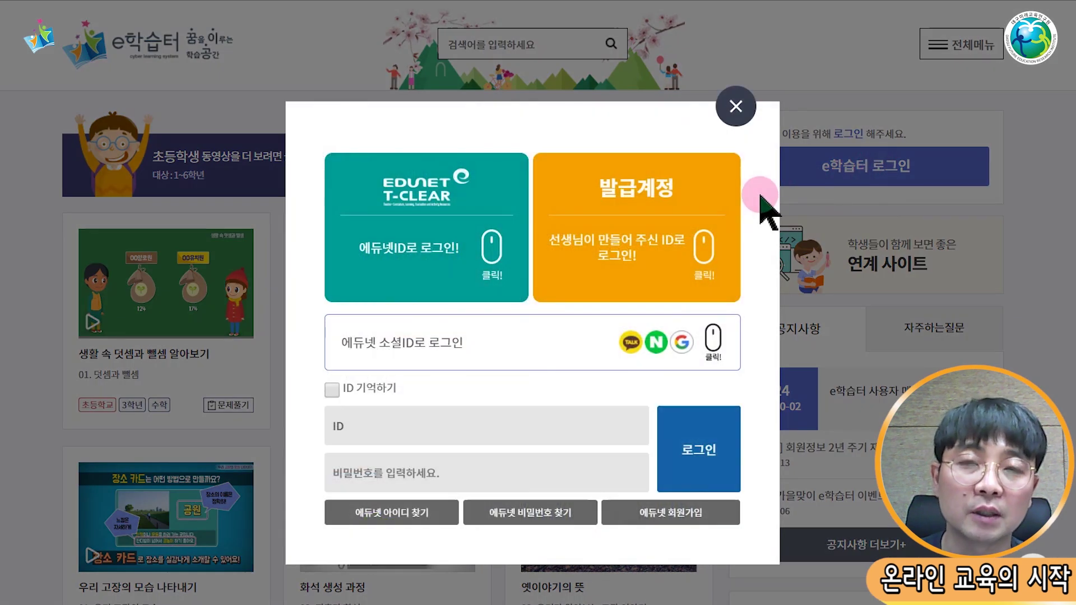
pyautogui.click(463, 249)
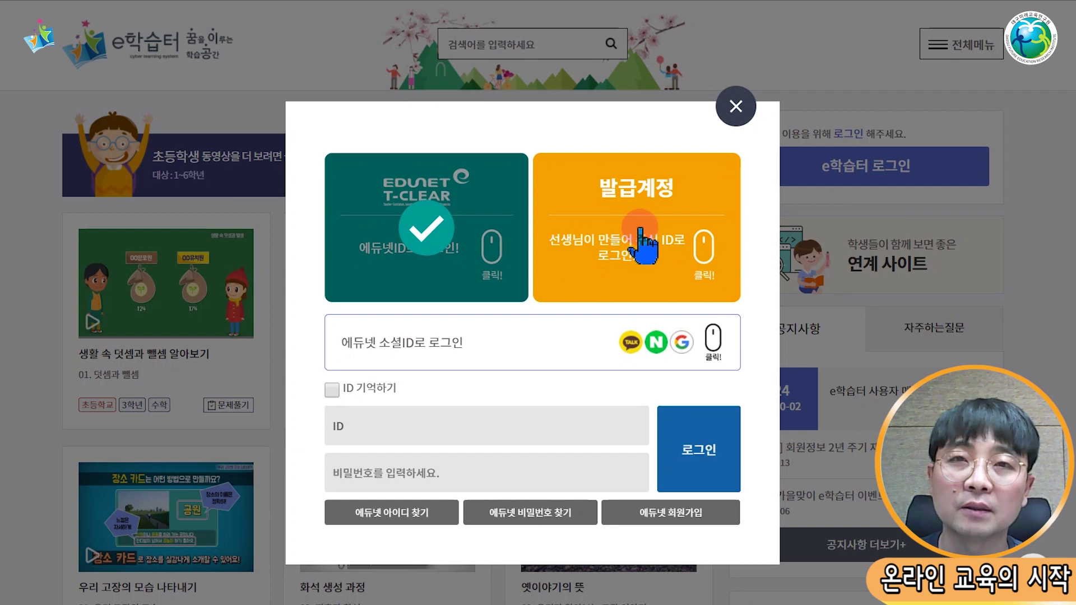
pyautogui.click(650, 230)
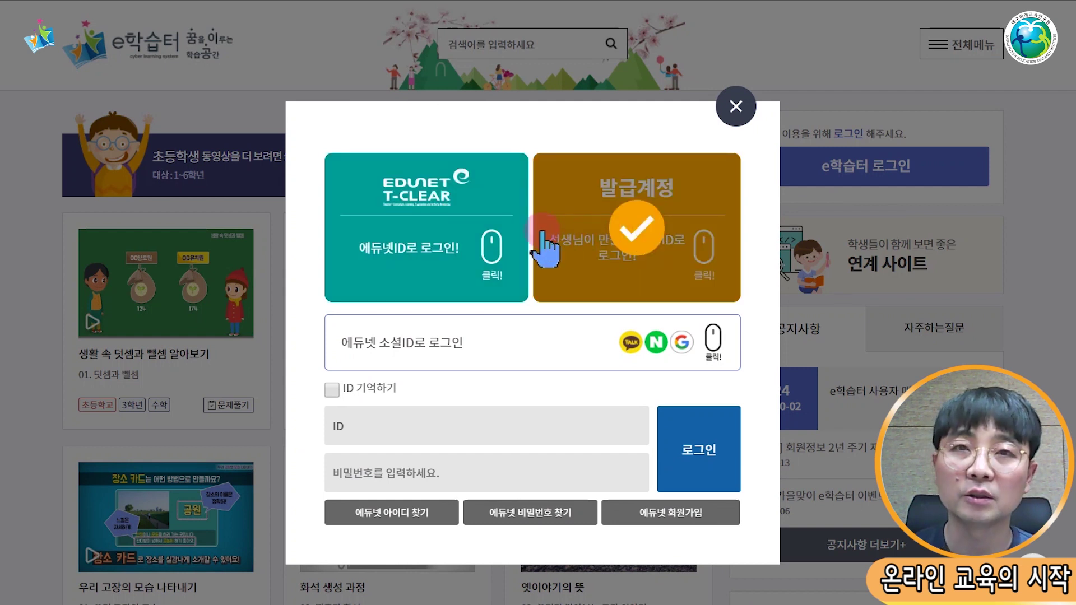
pyautogui.click(415, 232)
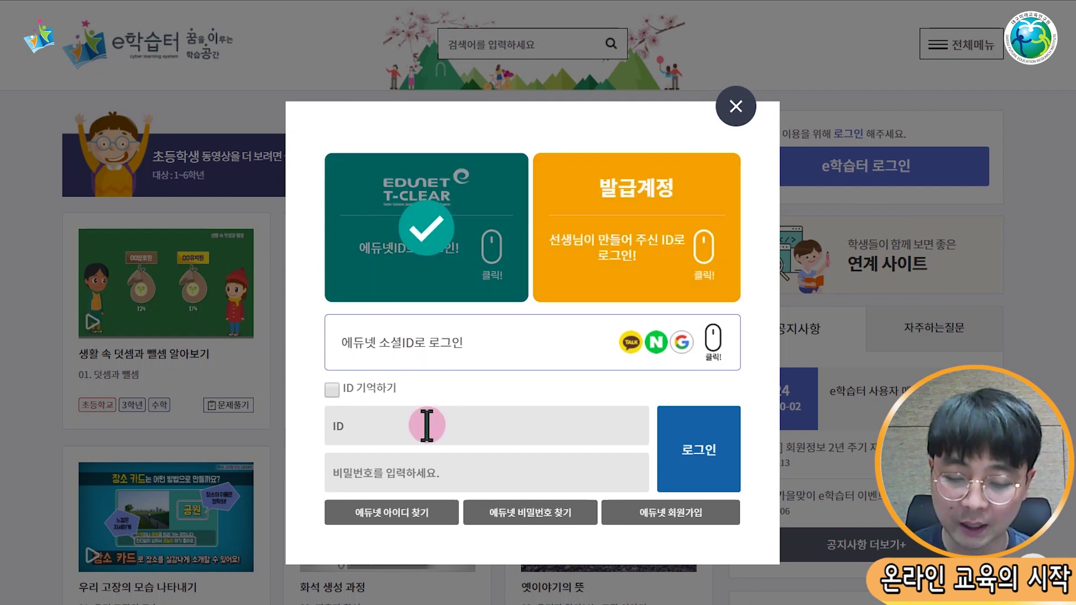
pyautogui.click(427, 425)
pyautogui.write('skthdu0910')
pyautogui.press('Tab')
pyautogui.write('*********')
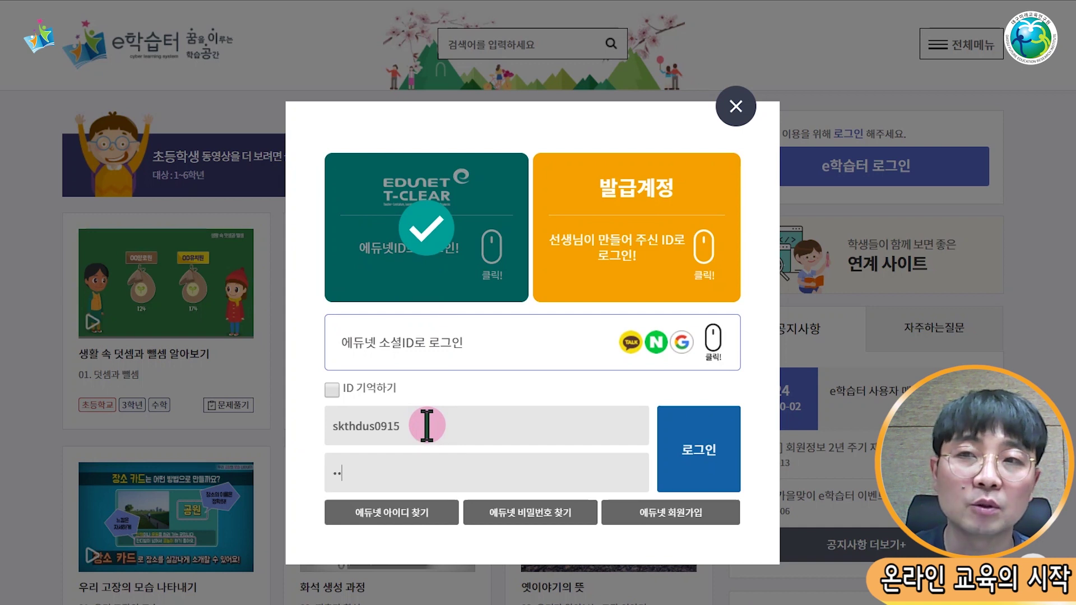
pyautogui.press('Return')
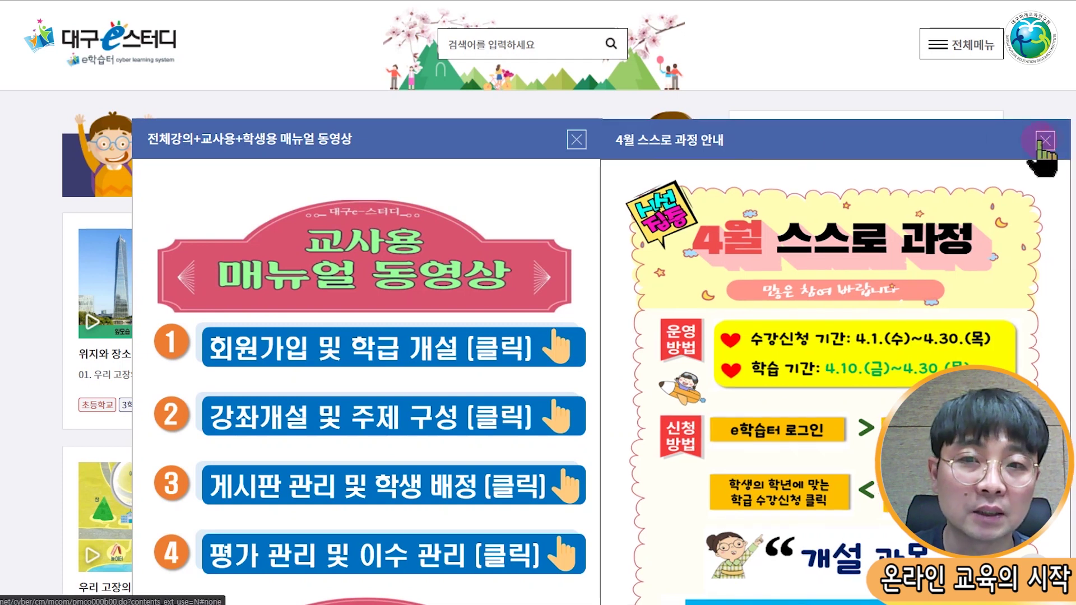
# Step: Close the '4월 스스로 과정 안내' notice and the manual-video notice popups
pyautogui.click(1044, 140)
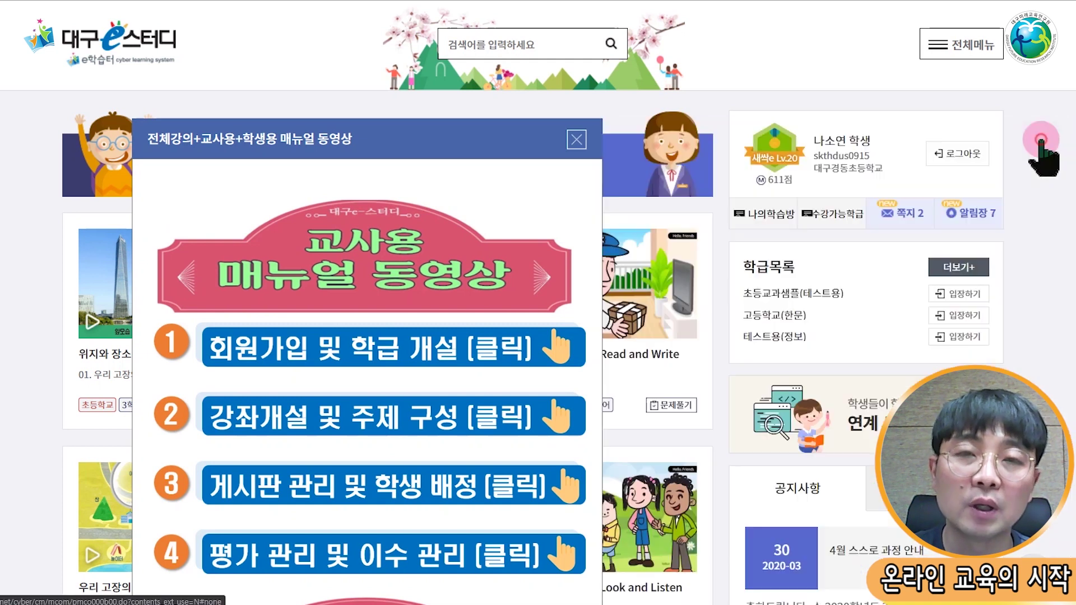
pyautogui.click(571, 139)
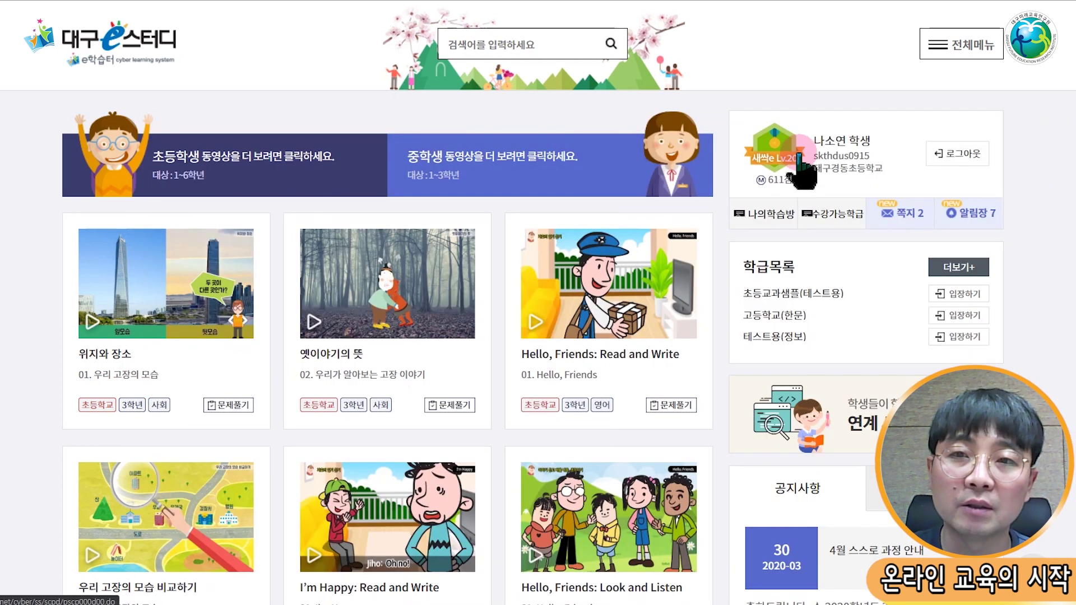
pyautogui.click(838, 143)
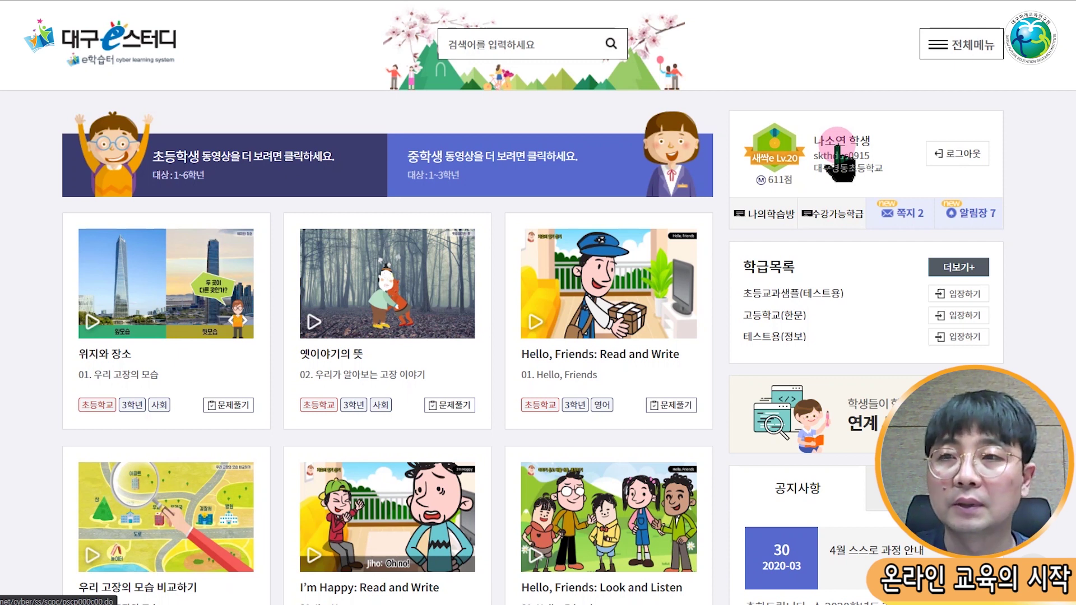
# Step: Go to 마이페이지 > 정보수정 and follow the 정보(학교,학년) 수정 link to EDUNET T-CLEAR
pyautogui.click(972, 47)
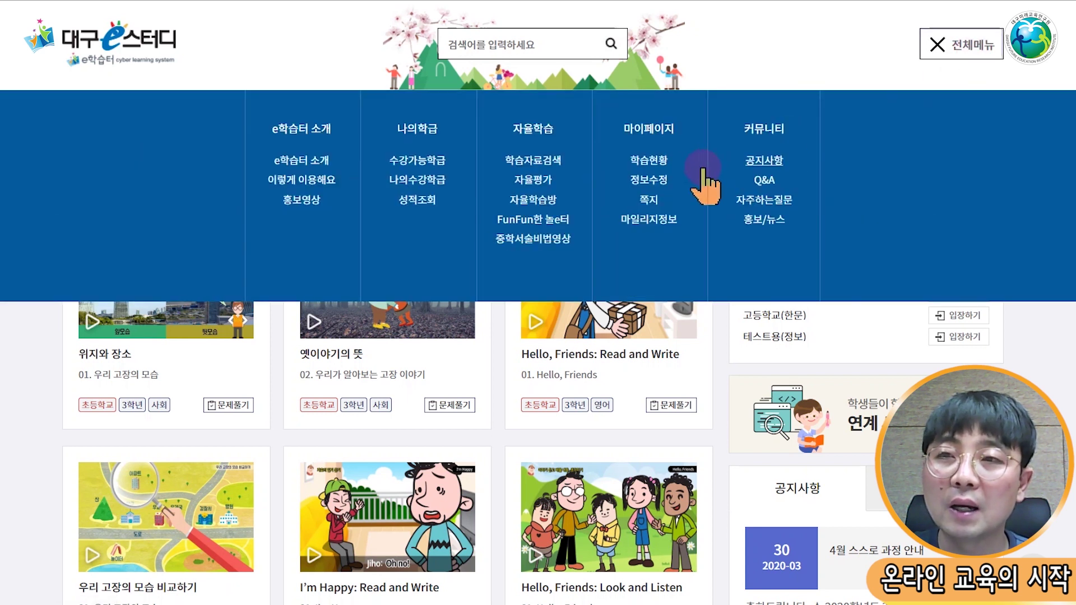
pyautogui.click(661, 185)
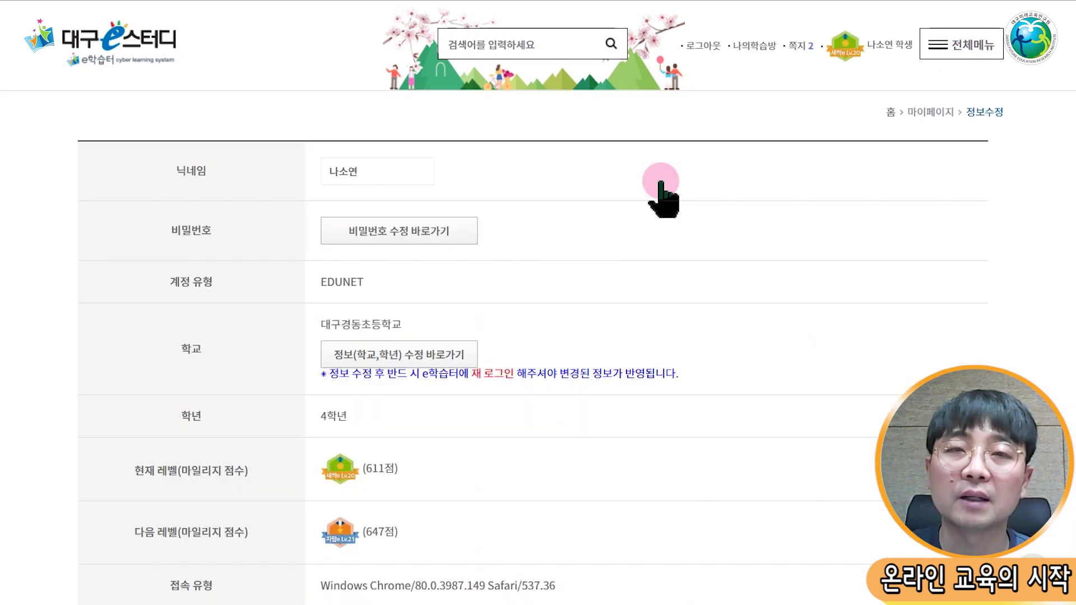
pyautogui.scroll(-1, 644, 246)
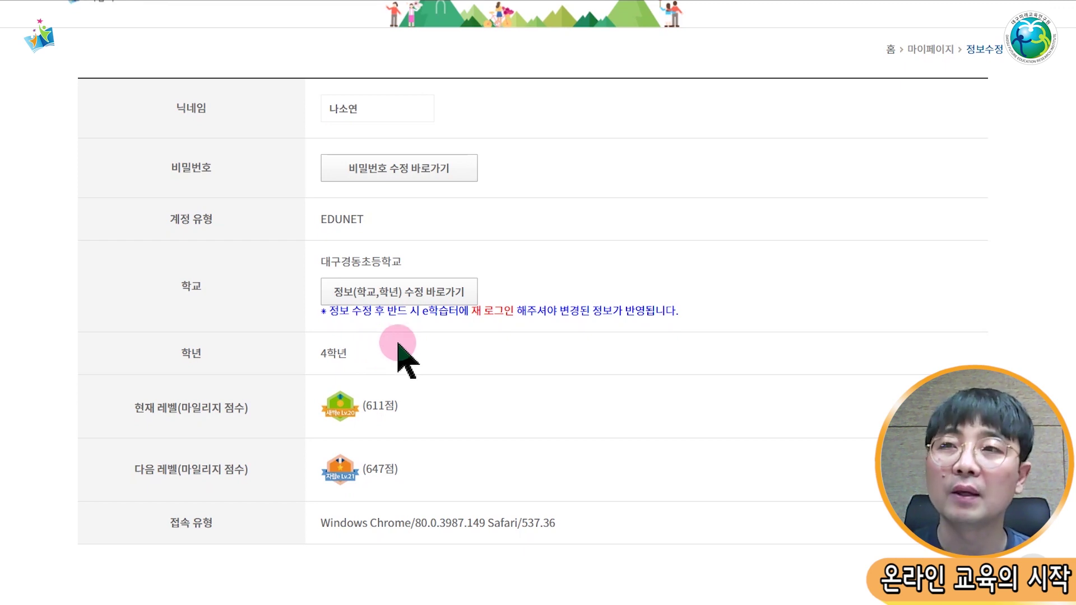
pyautogui.click(424, 292)
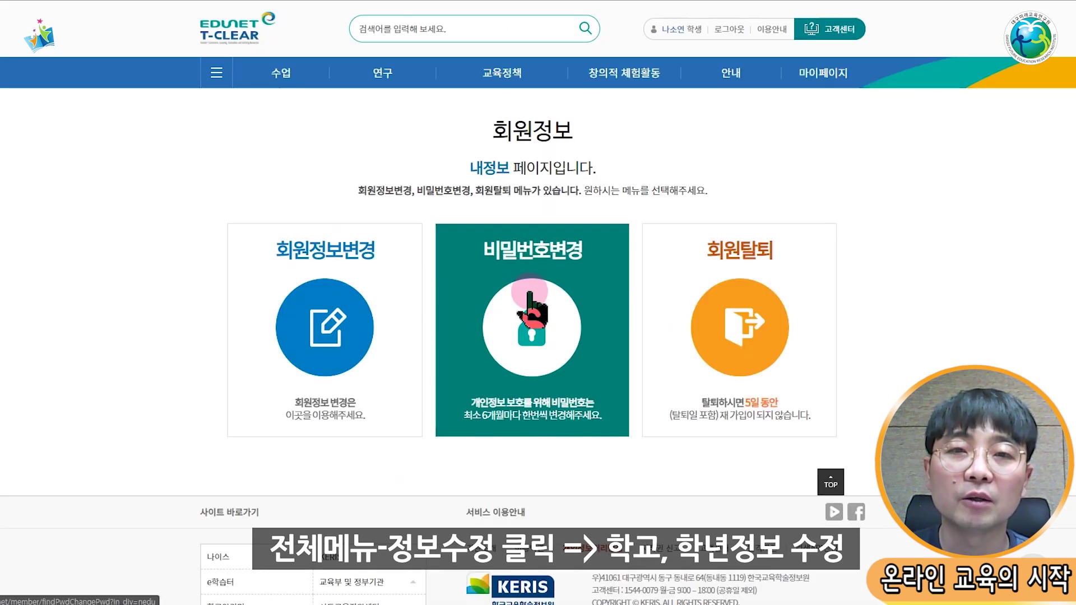
# Step: Choose 회원정보변경 and re-enter the account password to unlock the edit form
pyautogui.click(338, 309)
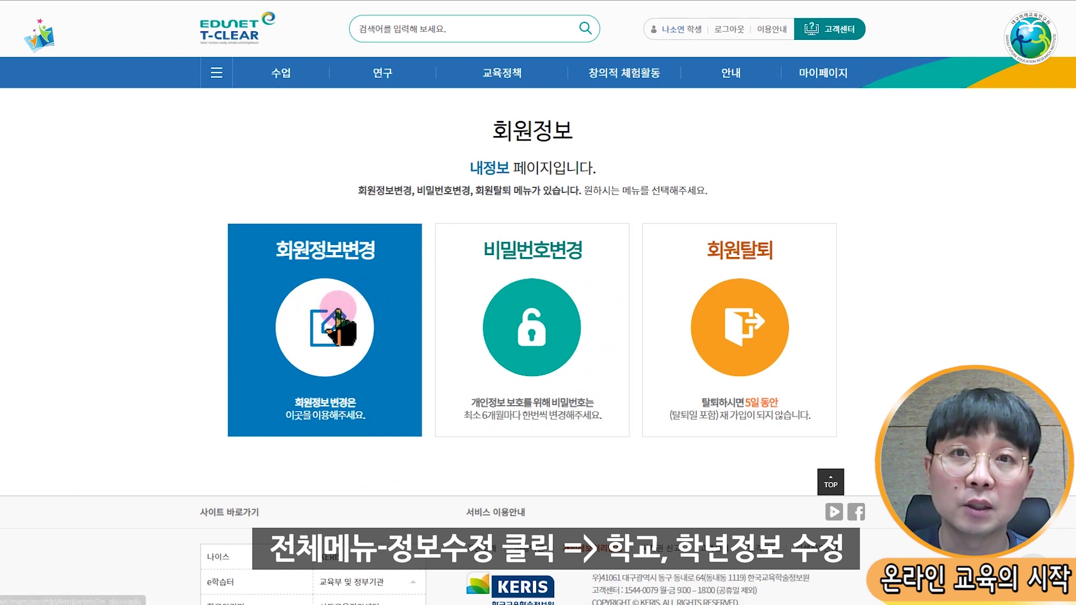
pyautogui.click(562, 288)
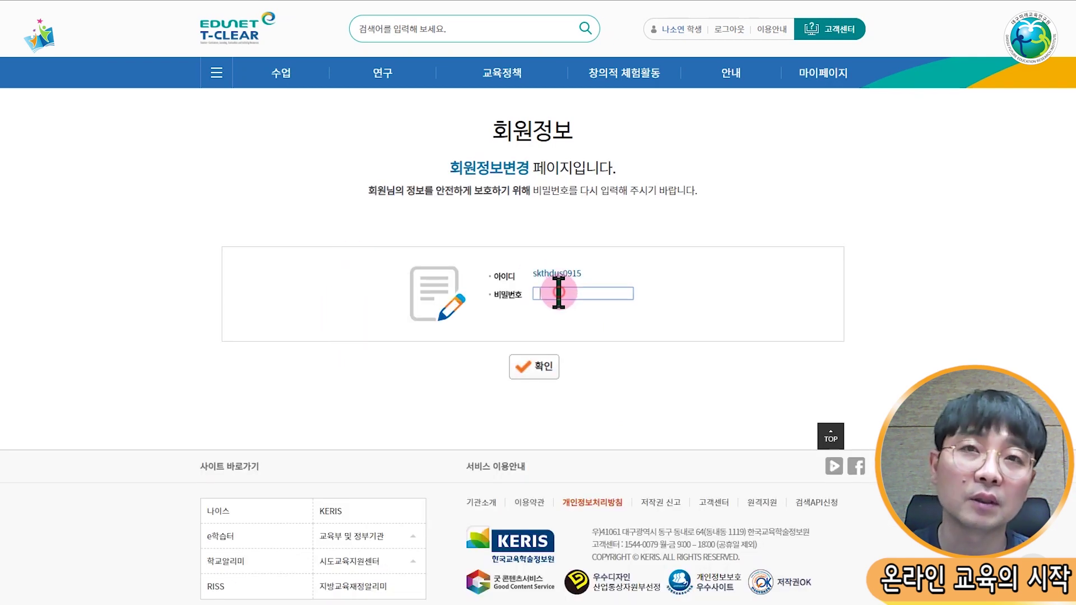
pyautogui.write('********')
pyautogui.click(560, 293)
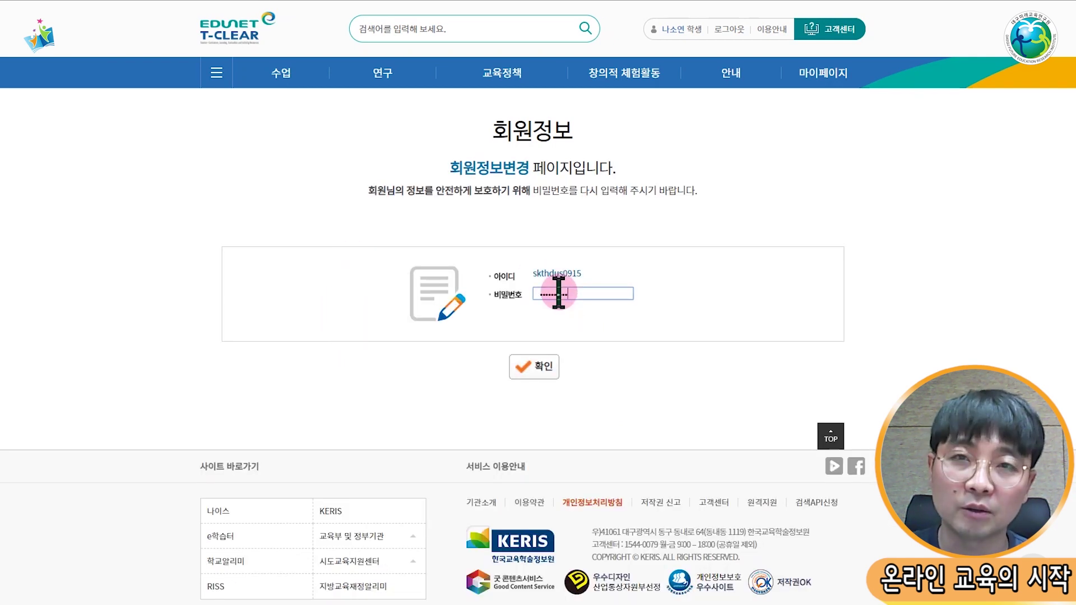
pyautogui.press('Return')
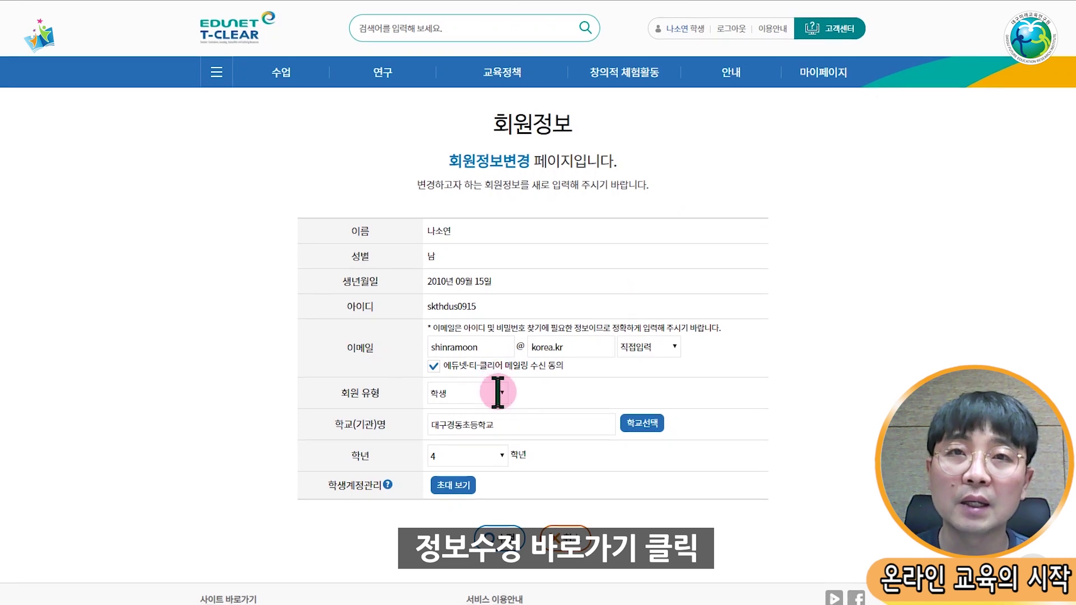
# Step: Leave the grade at 4 and bring up the 학교선택 school search
pyautogui.scroll(-1, 500, 390)
pyautogui.click(502, 394)
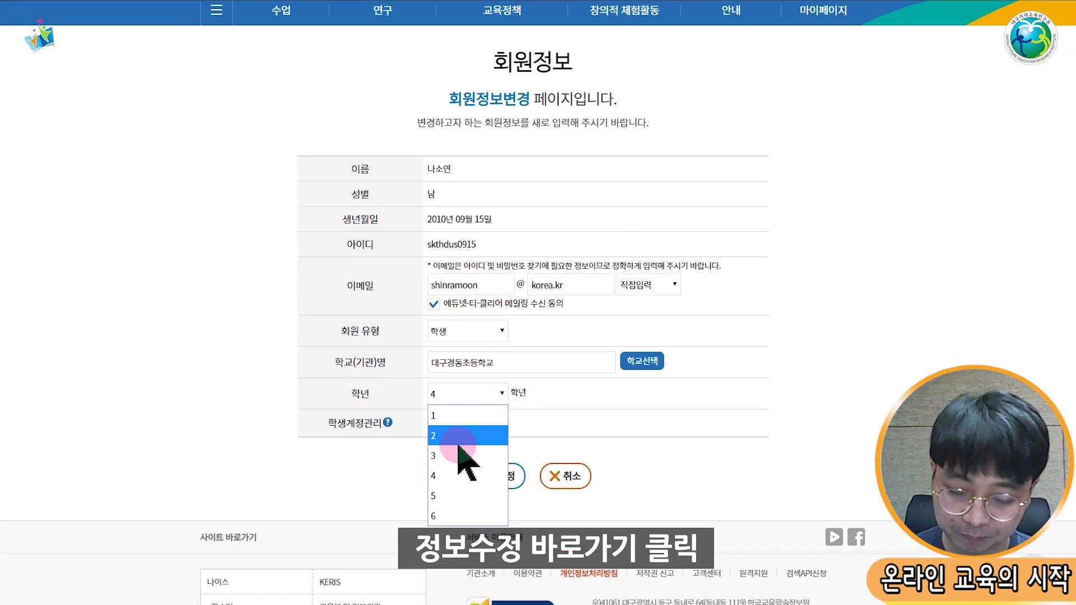
pyautogui.click(714, 415)
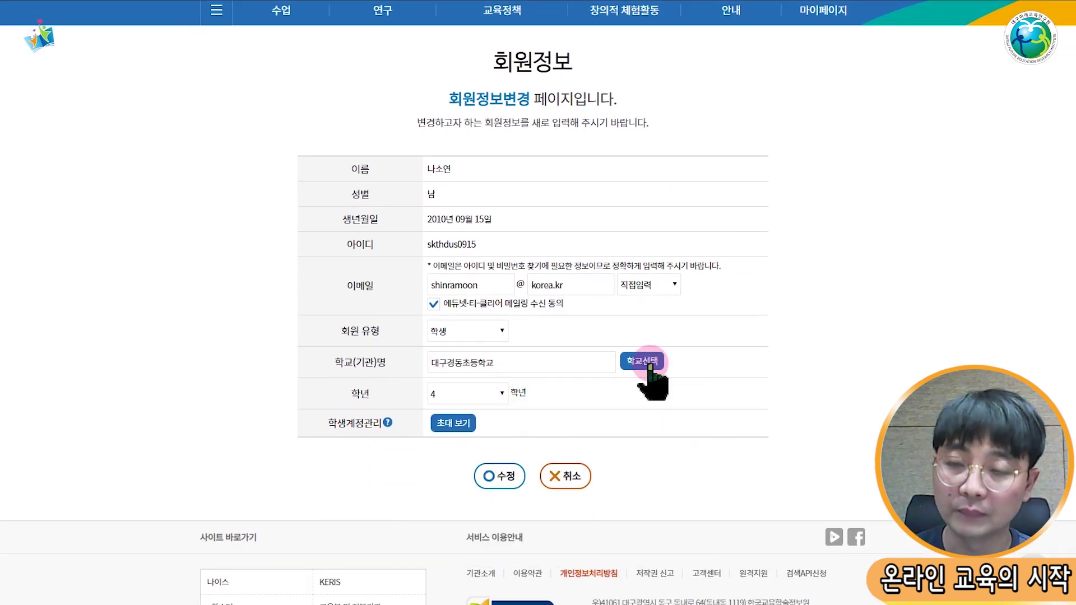
pyautogui.click(642, 361)
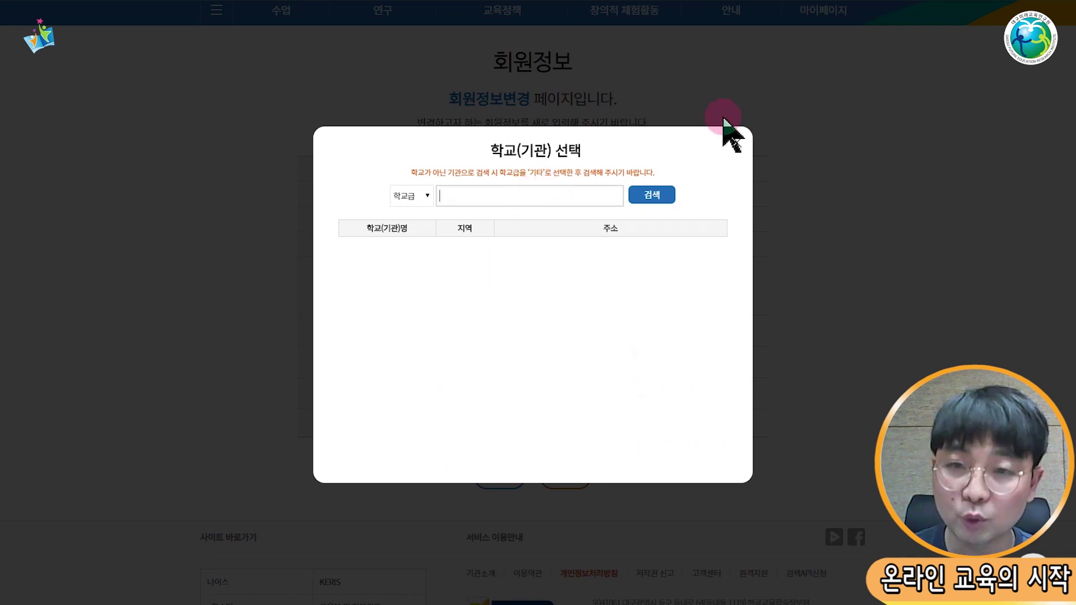
# Step: Close the 학교(기관) 선택 dialog without choosing a school
pyautogui.click(736, 142)
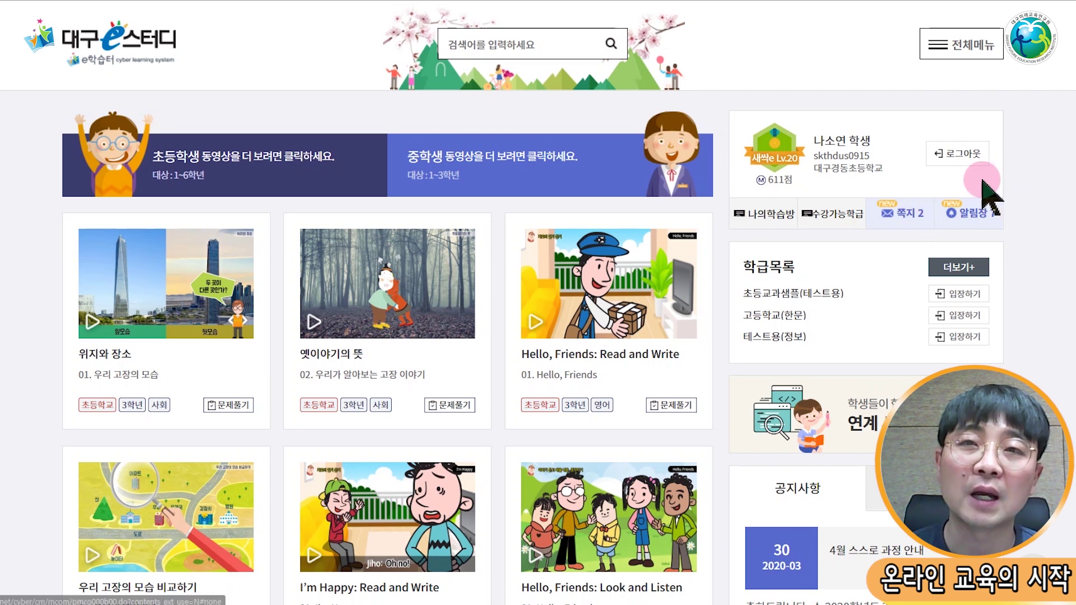
# Step: Enrol in a 4th-grade homeroom class from the 수강가능학급 list and confirm the registration
pyautogui.click(838, 215)
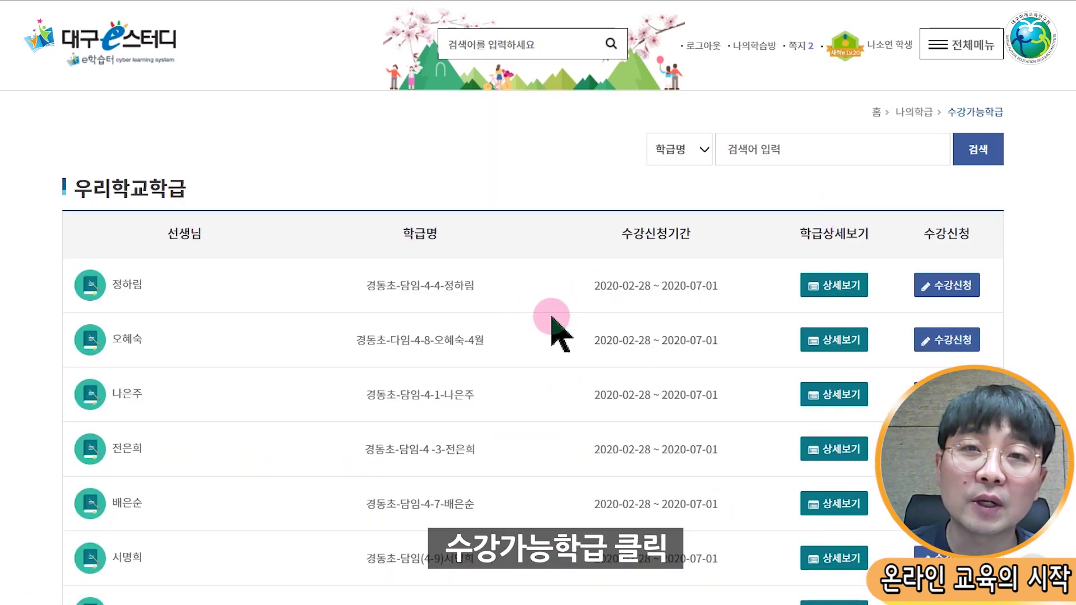
pyautogui.scroll(-5, 552, 318)
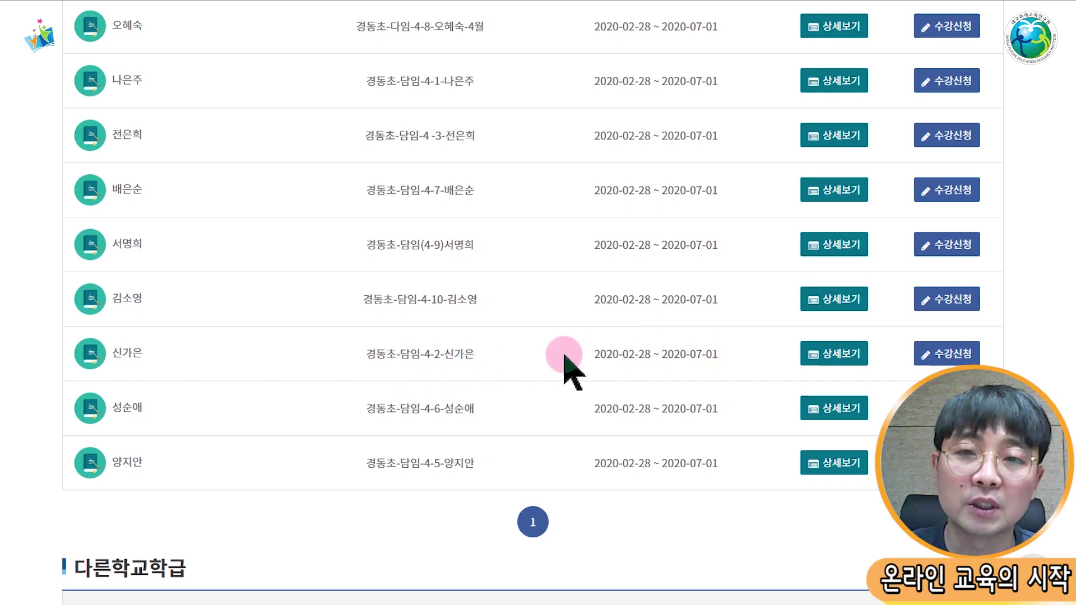
pyautogui.click(951, 356)
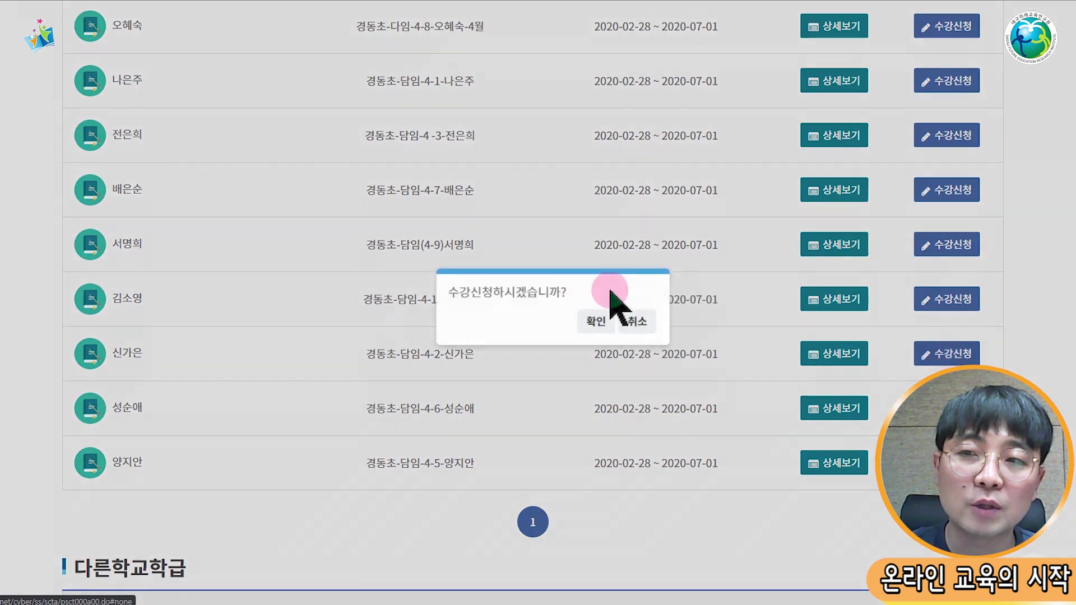
pyautogui.click(577, 318)
pyautogui.click(615, 318)
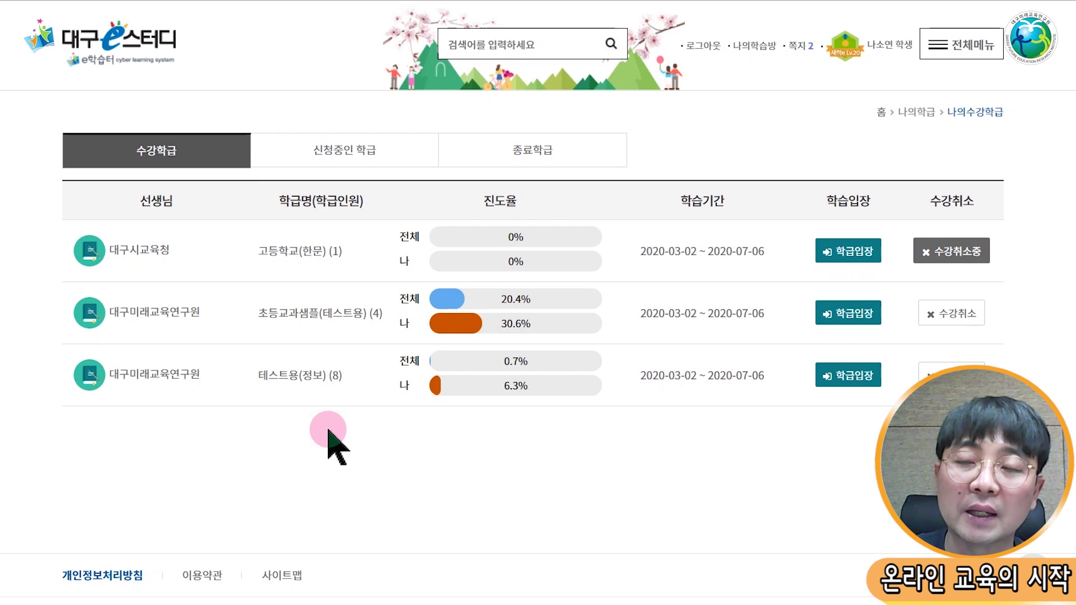
# Step: Open 나의학습방 and expand 나의 수강 학급 to list all four enrolled classes
pyautogui.click(1070, 374)
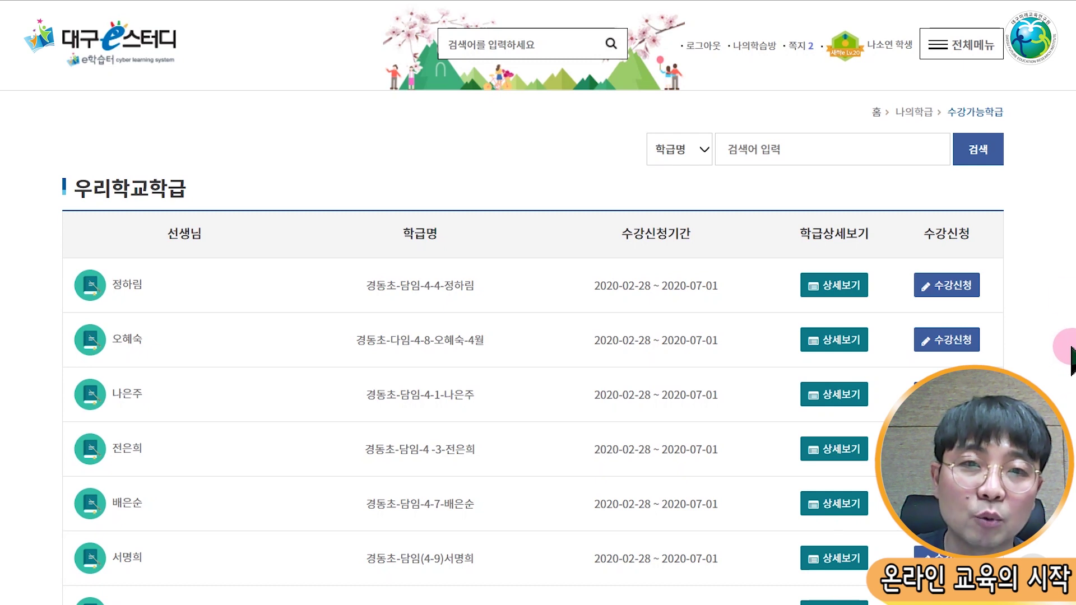
pyautogui.click(755, 47)
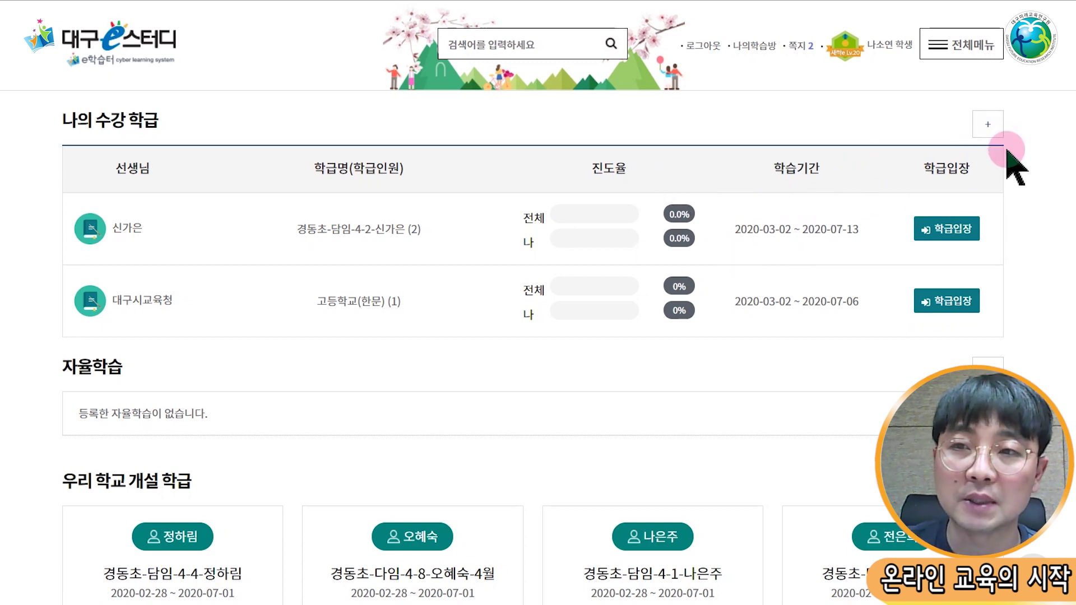
pyautogui.click(988, 124)
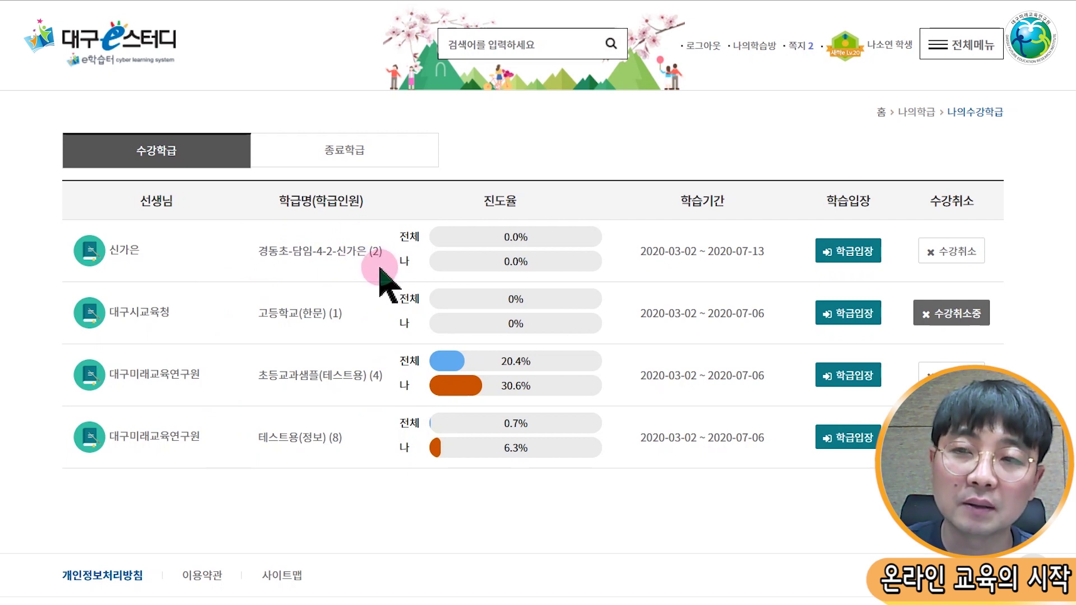
# Step: Enter the 4-2 homeroom class and review its 사회, 수학, 국어 courses and board list
pyautogui.click(850, 253)
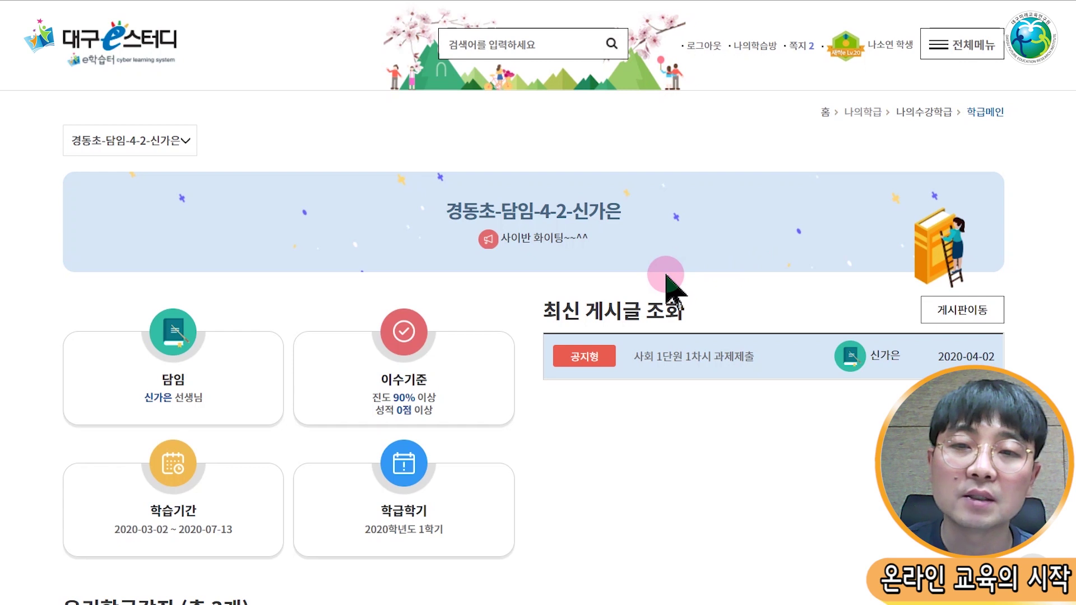
pyautogui.scroll(-3, 666, 280)
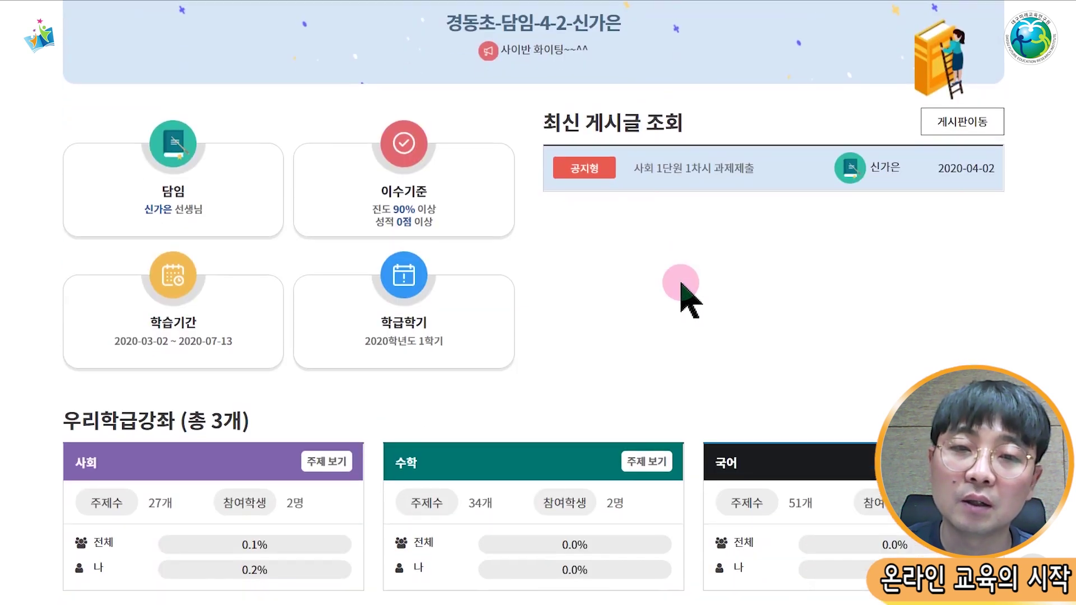
pyautogui.scroll(1, 681, 282)
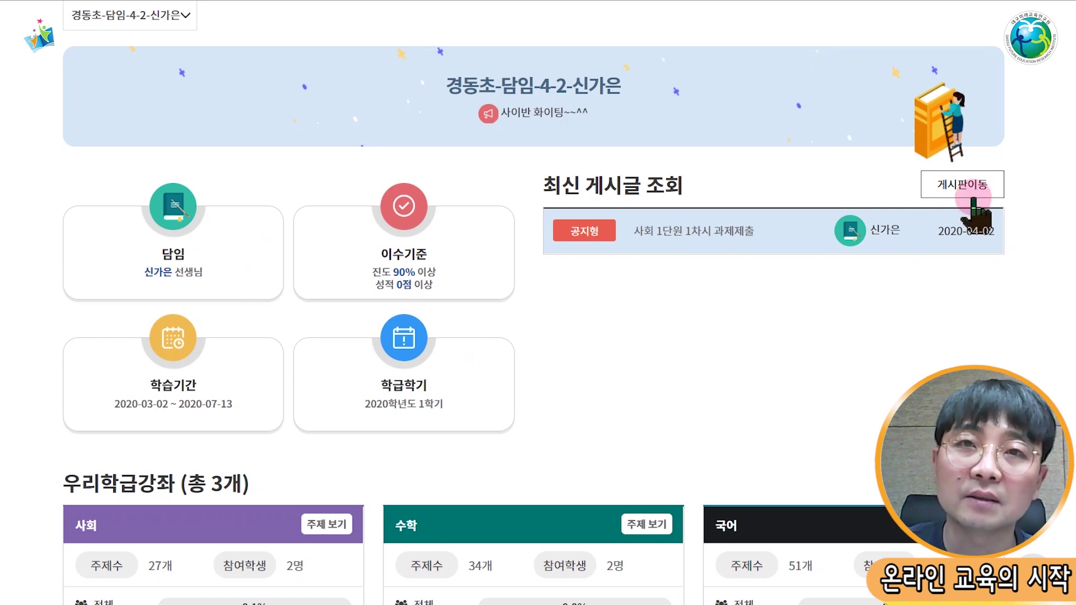
pyautogui.click(935, 184)
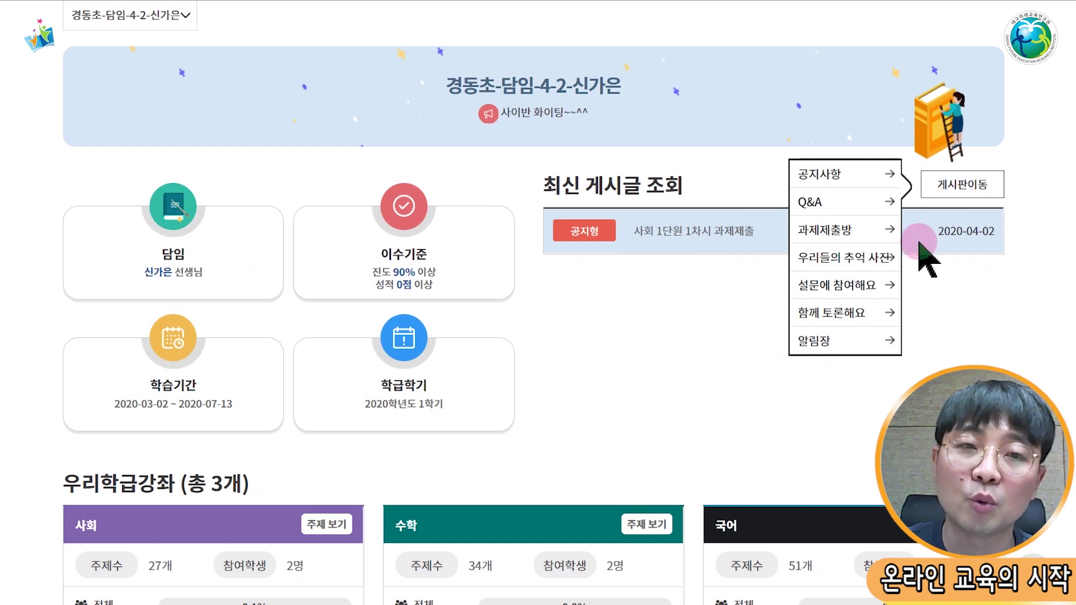
pyautogui.scroll(-3, 913, 263)
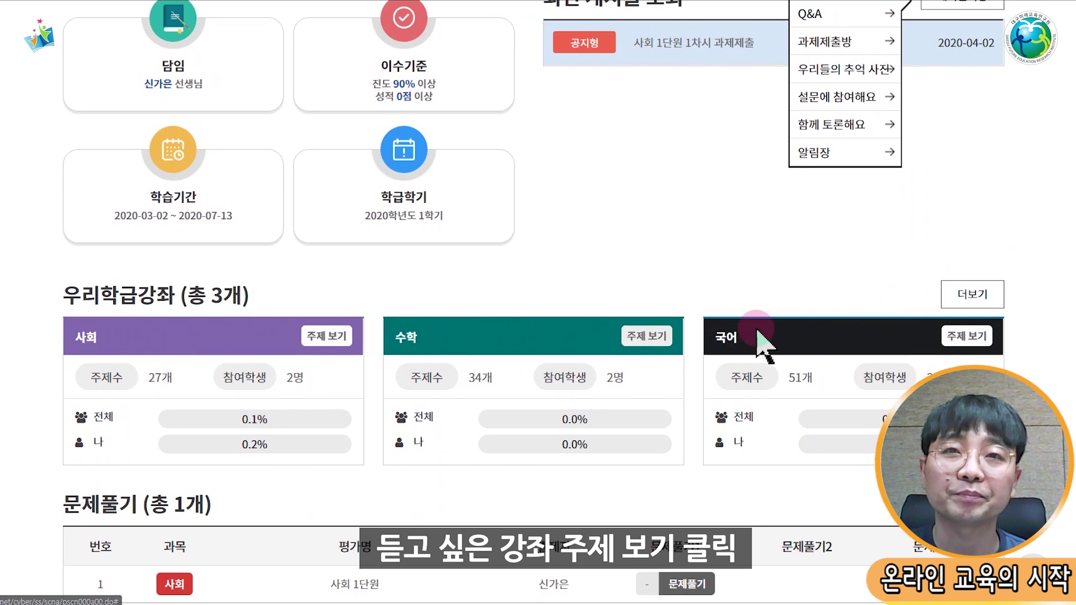
pyautogui.scroll(-2, 846, 271)
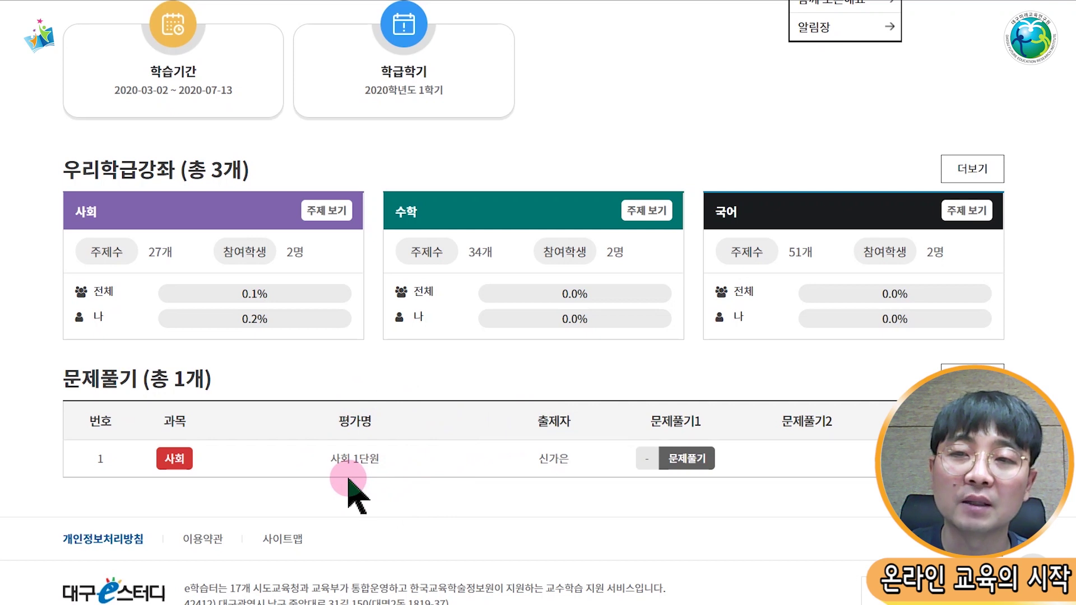
pyautogui.scroll(1, 365, 463)
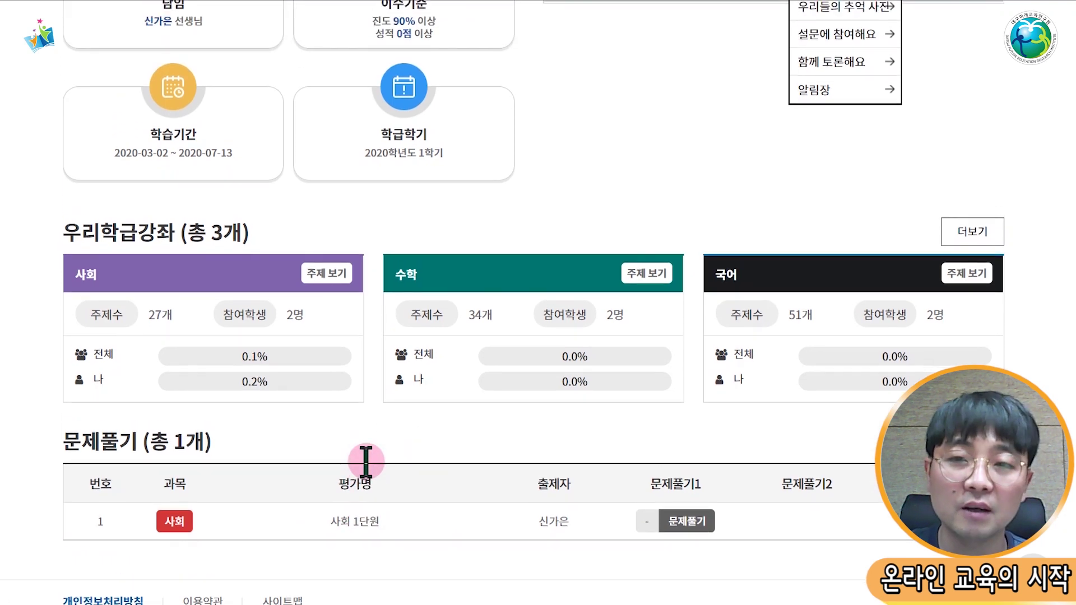
pyautogui.scroll(1, 367, 464)
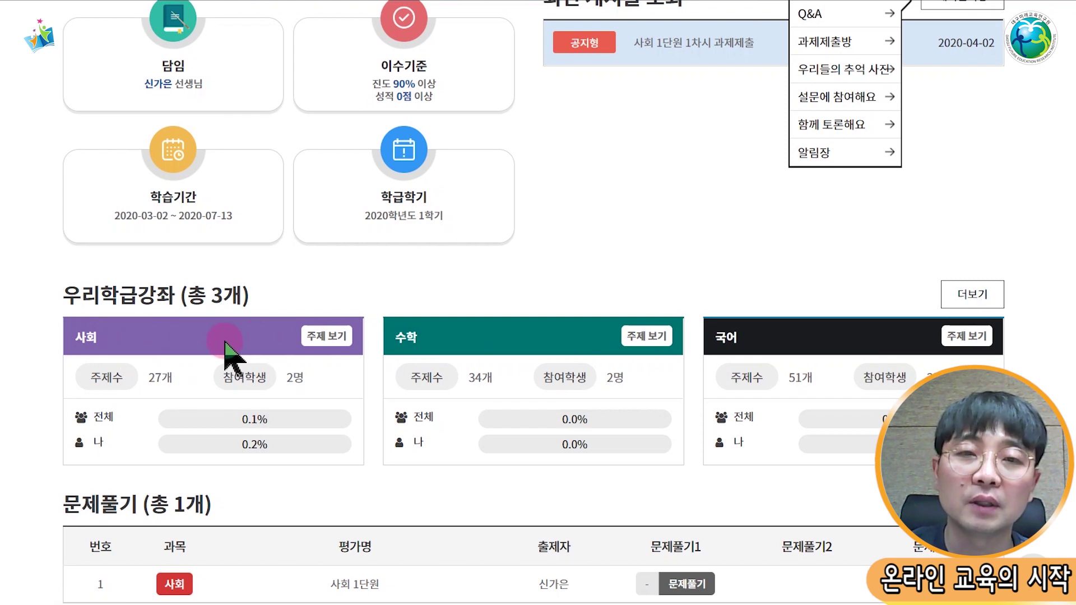
# Step: Open the 사회 course topics and scroll through lesson cards like 지도란? and 축척이란?
pyautogui.click(331, 343)
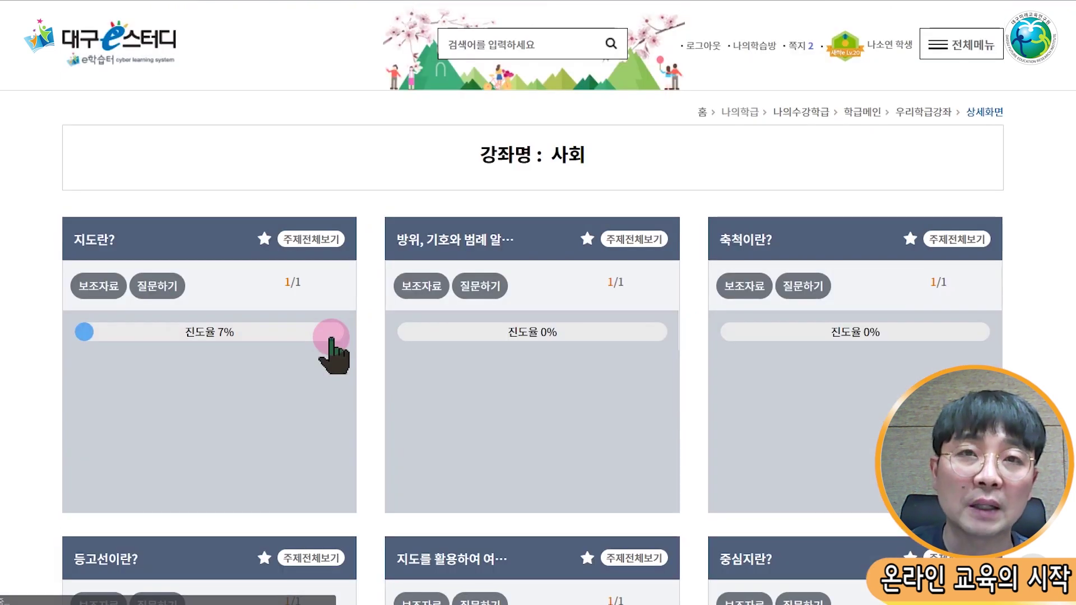
pyautogui.scroll(-3, 806, 313)
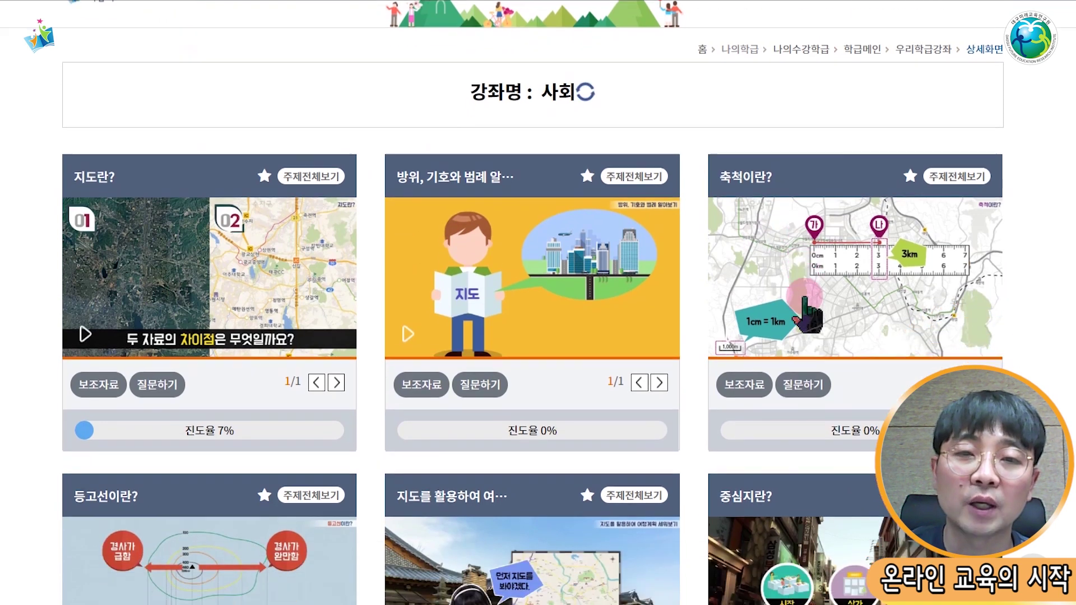
pyautogui.scroll(-4, 810, 324)
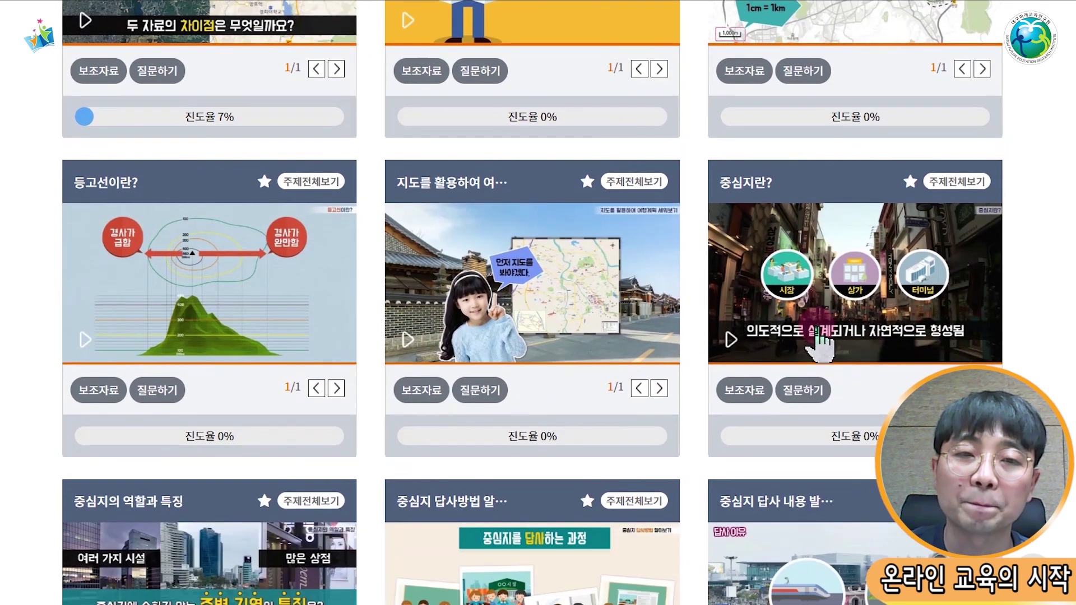
pyautogui.scroll(-10, 818, 344)
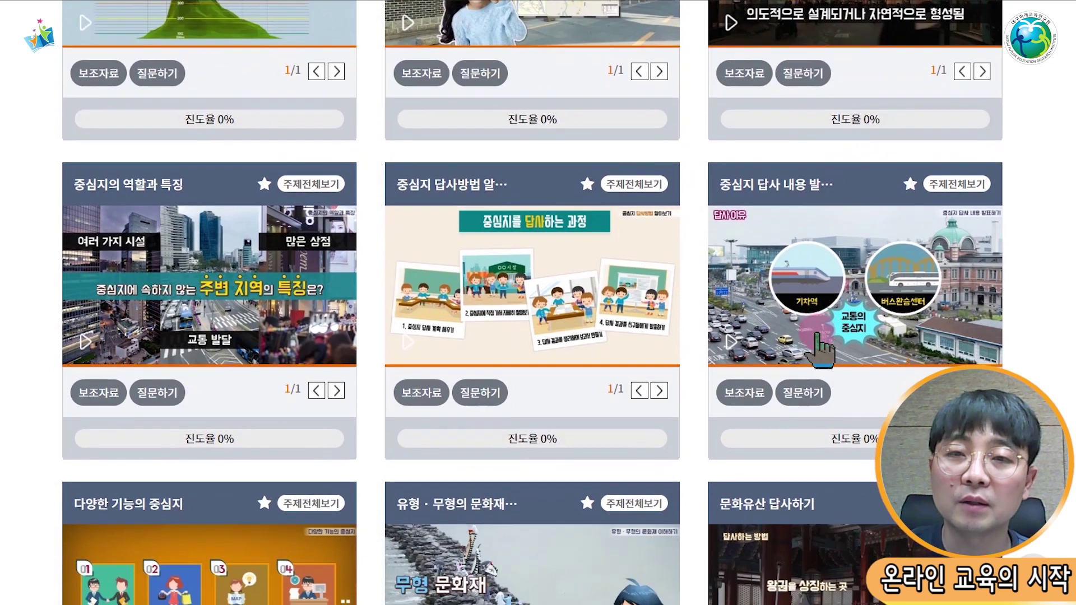
pyautogui.scroll(17, 818, 344)
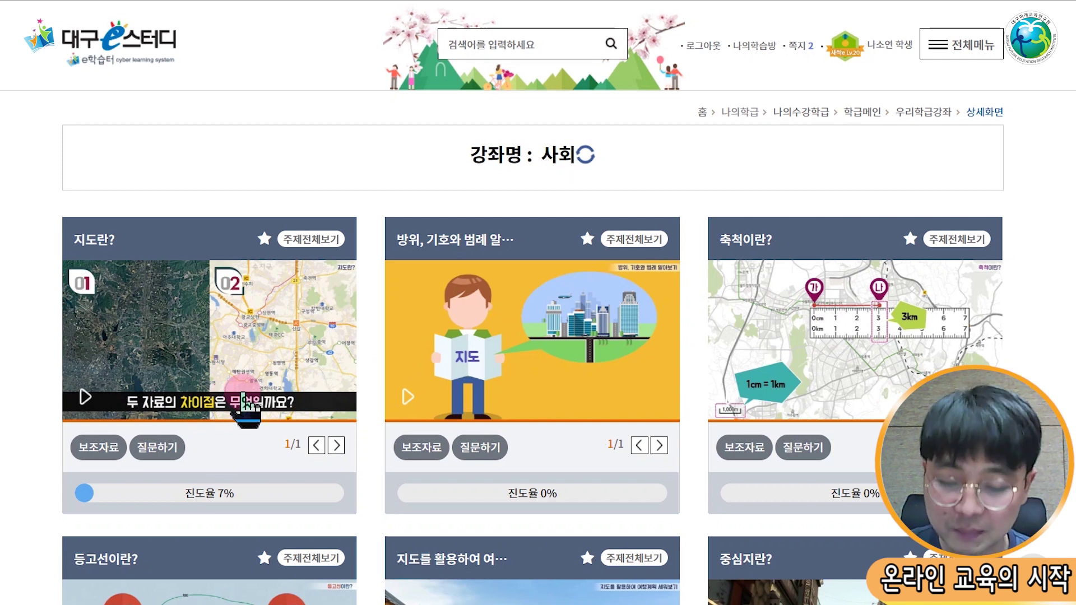
# Step: Play the 지도란? lesson video full screen, resuming from where it last stopped
pyautogui.click(206, 359)
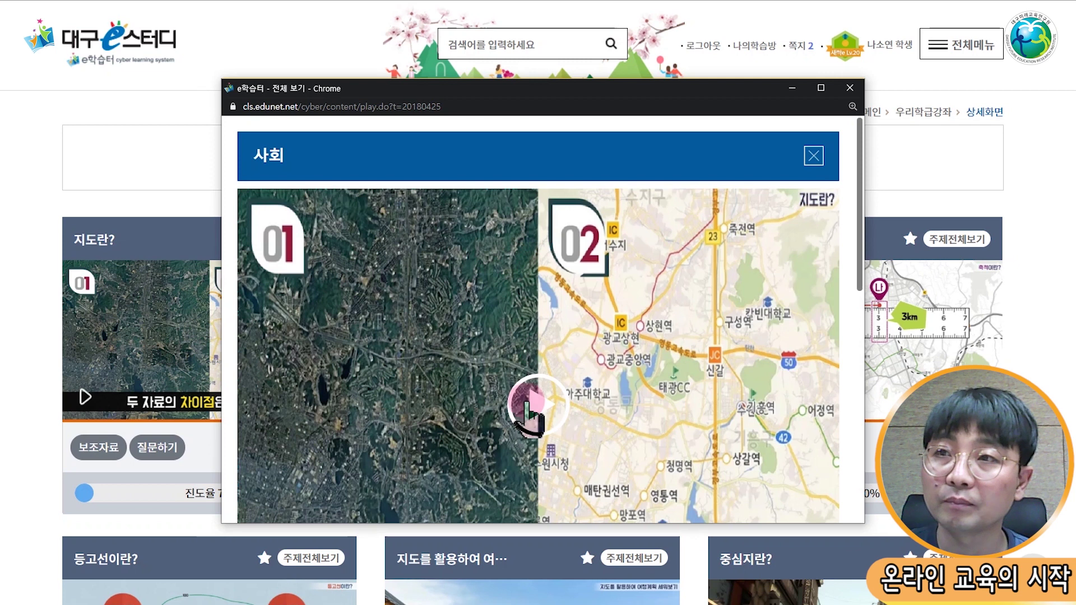
pyautogui.click(821, 89)
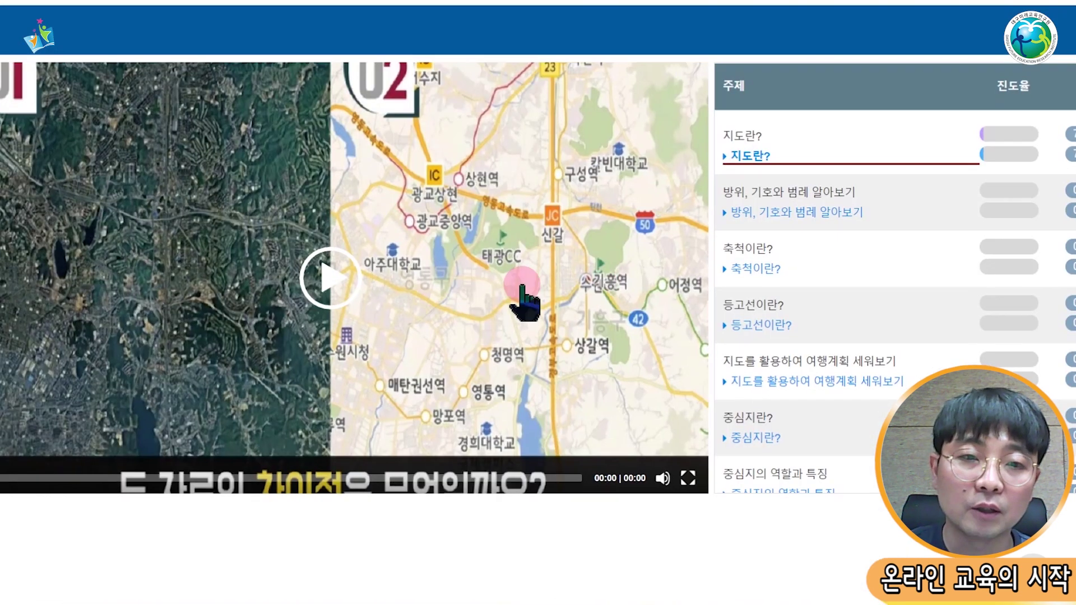
pyautogui.click(333, 280)
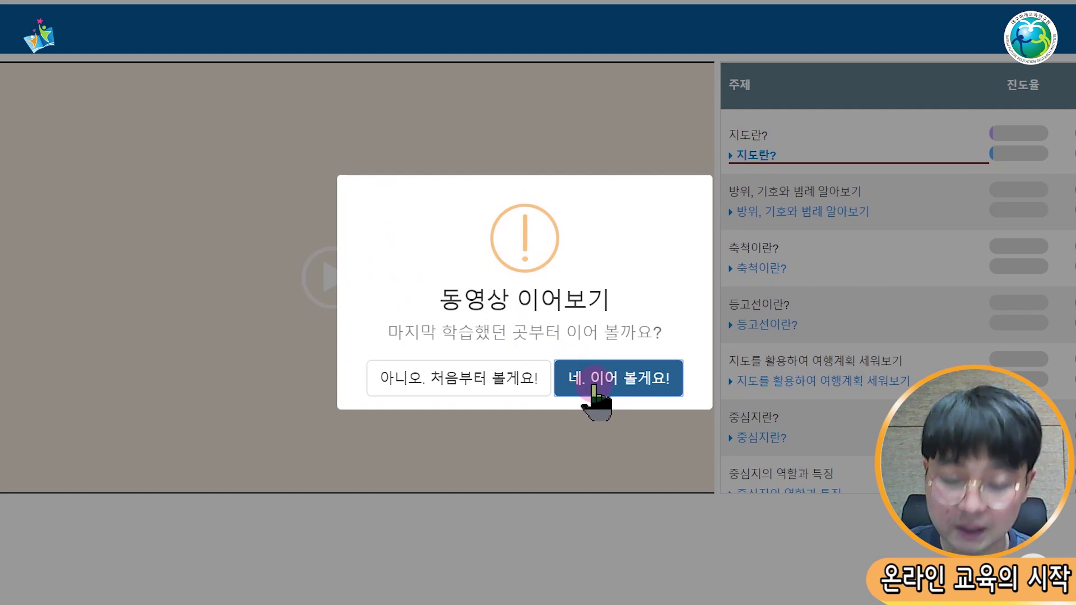
pyautogui.click(592, 387)
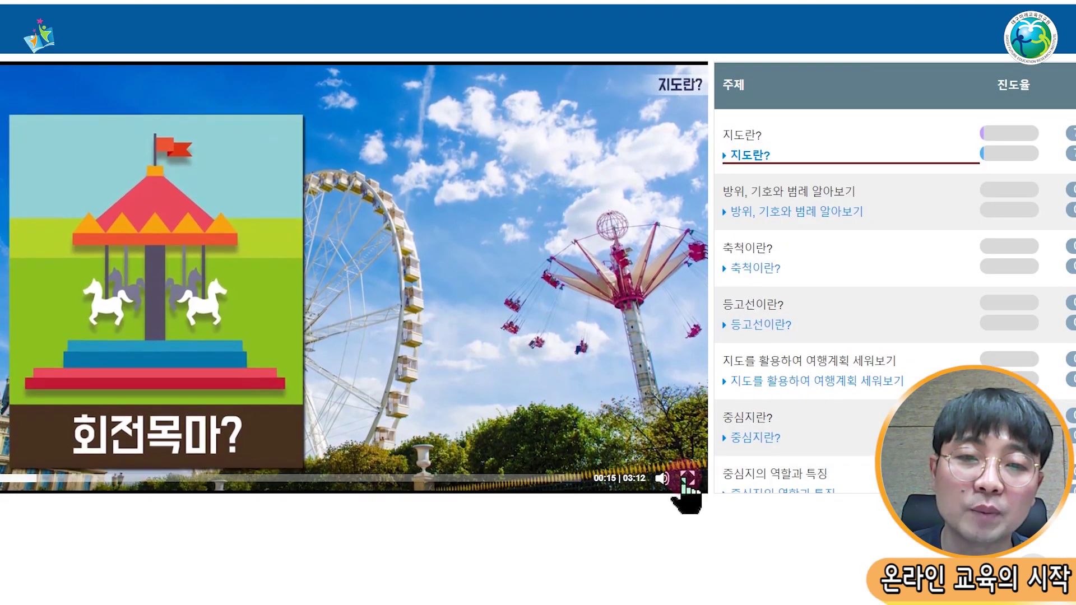
pyautogui.click(688, 478)
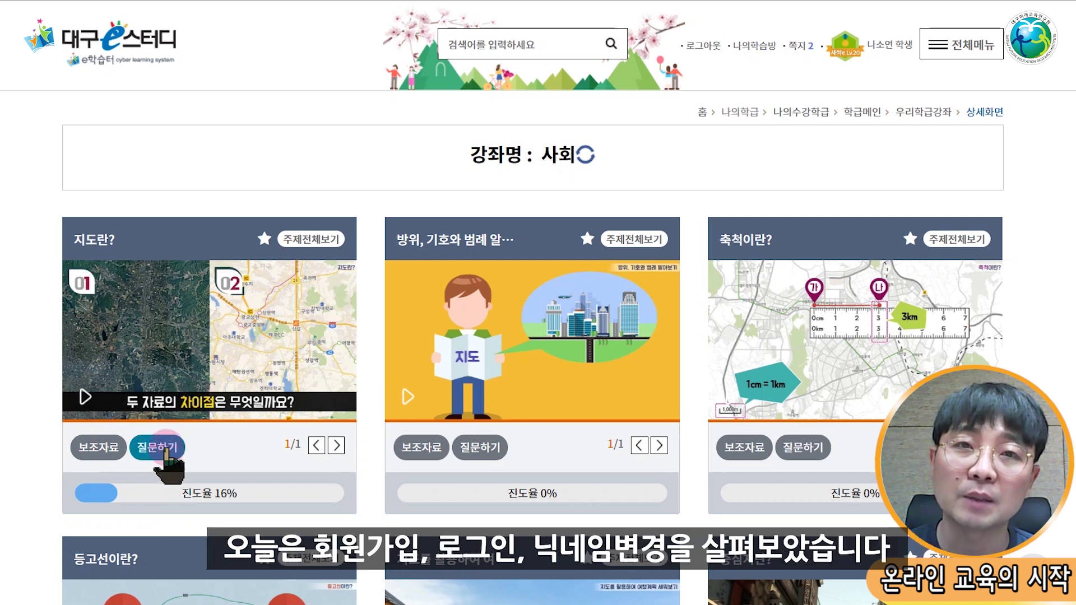
# Step: Send a 지도란? question titled 지도 asking for a fuller explanation of maps versus pictures
pyautogui.click(166, 448)
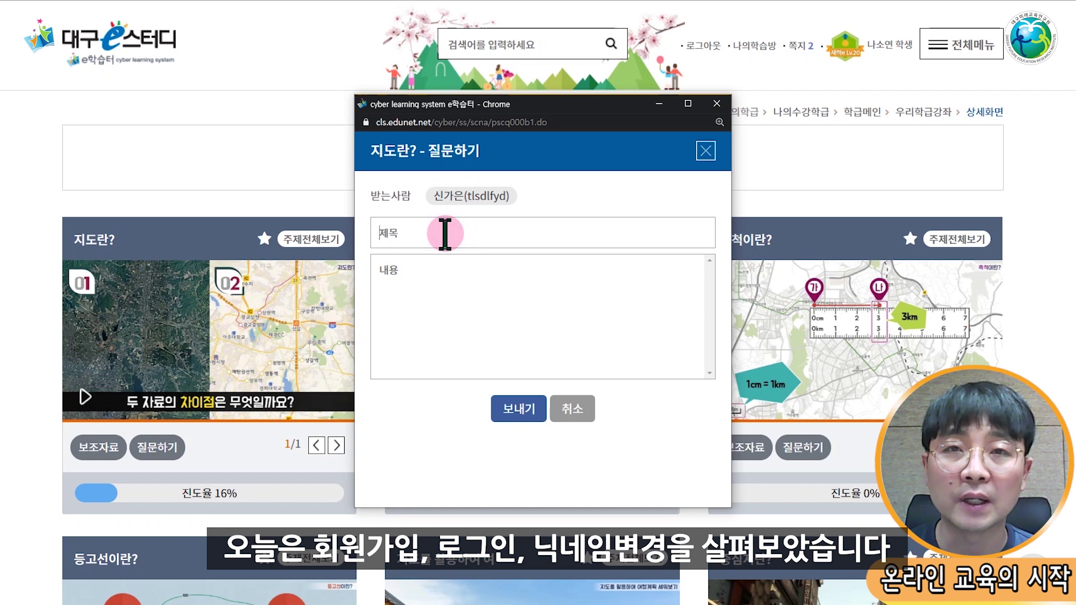
pyautogui.write('지도')
pyautogui.click(431, 287)
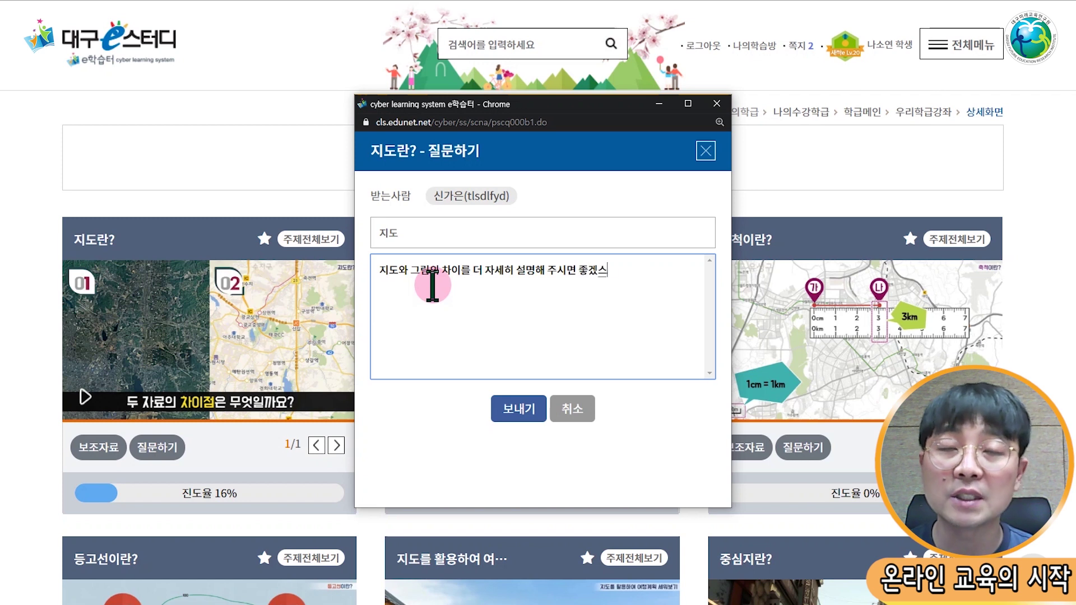
pyautogui.click(518, 408)
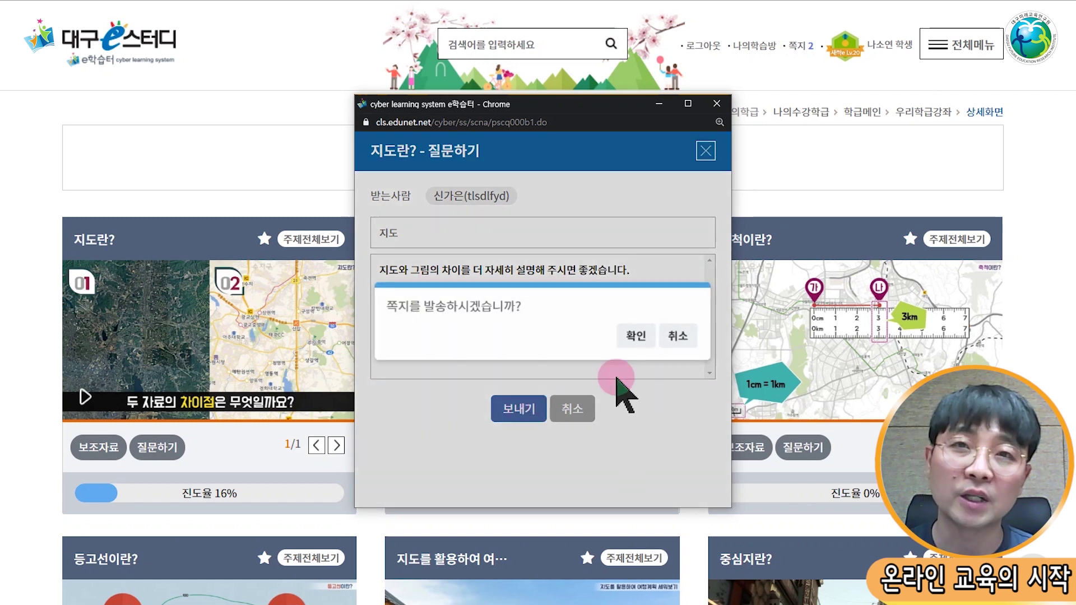
pyautogui.click(637, 335)
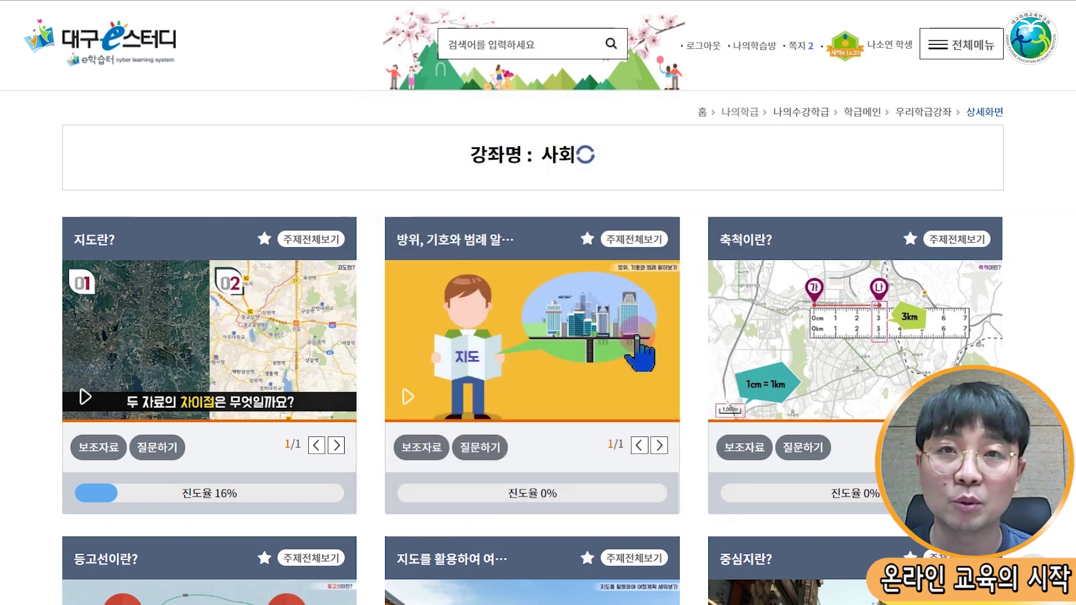